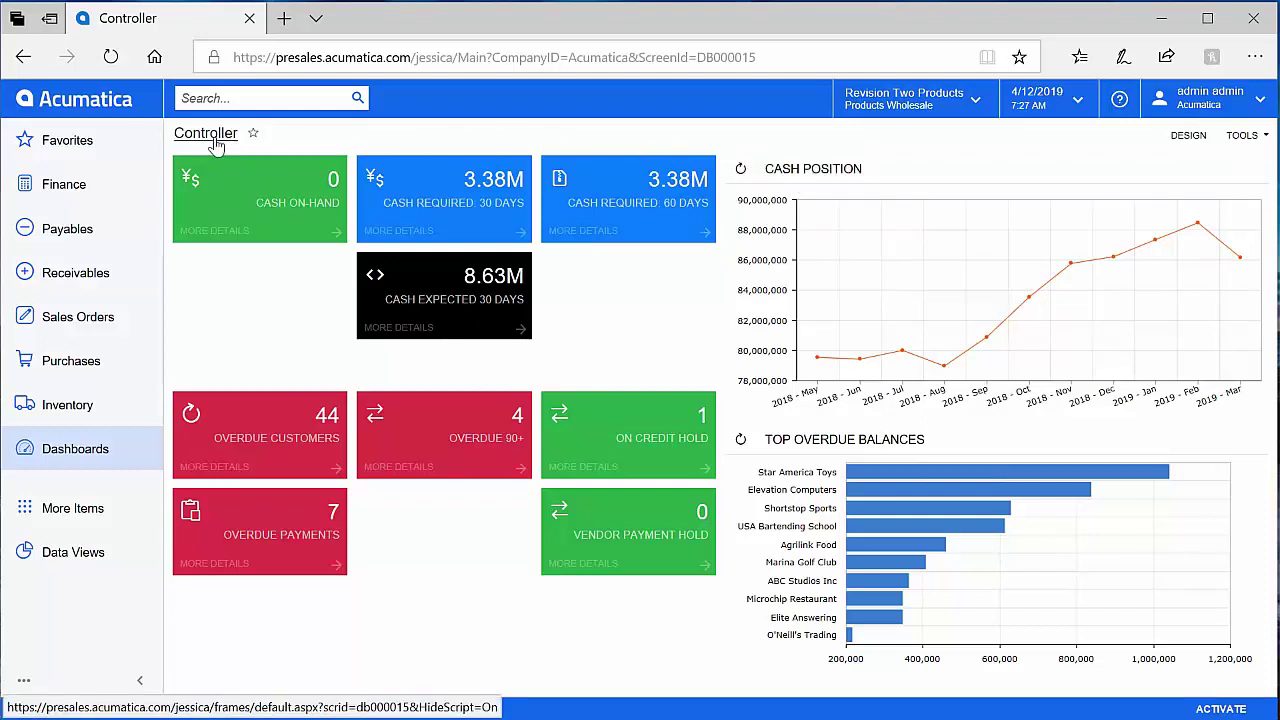
Step: View the Purchasing Manager dashboard and the AP Clerk dashboard
left_click(92, 456)
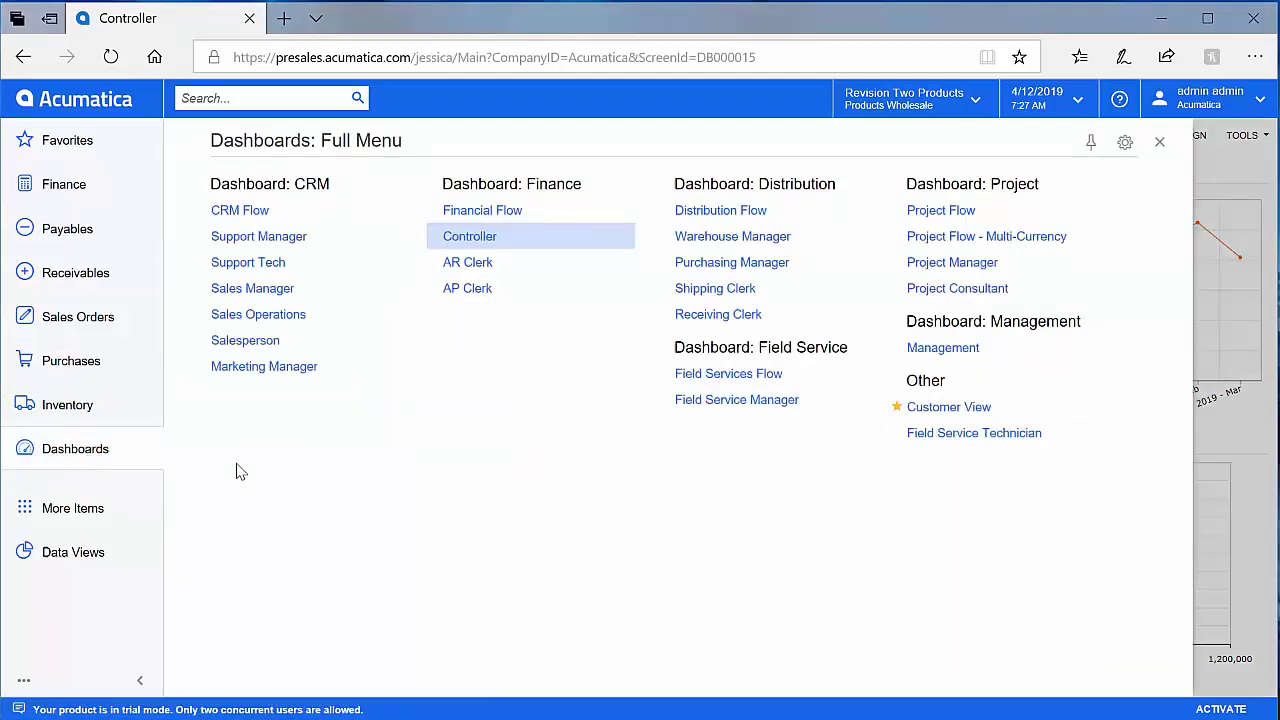
left_click(712, 264)
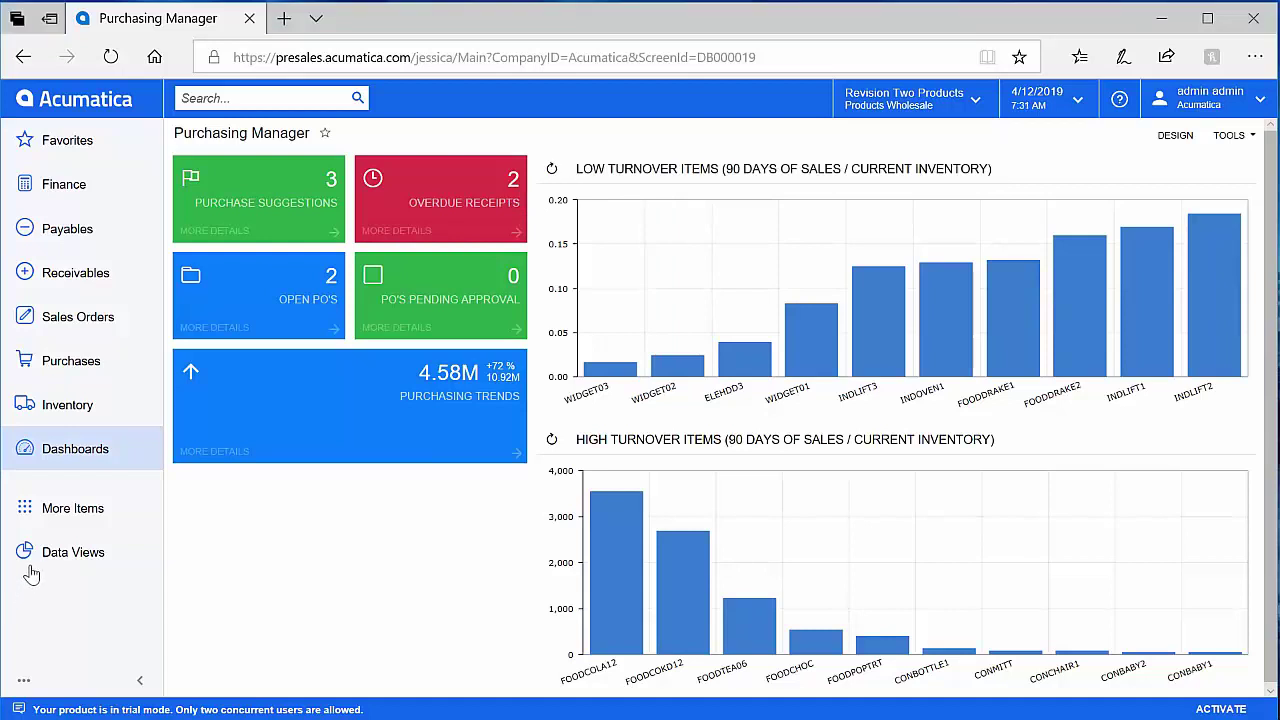
left_click(75, 462)
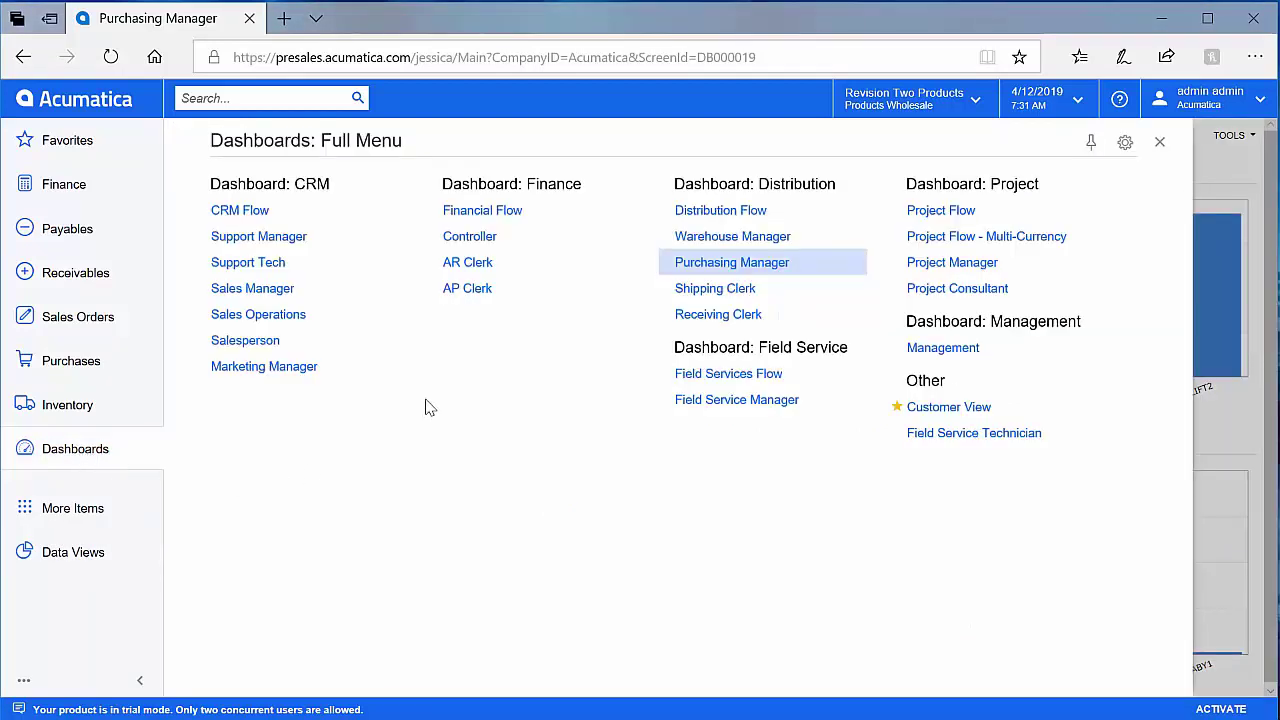
left_click(468, 289)
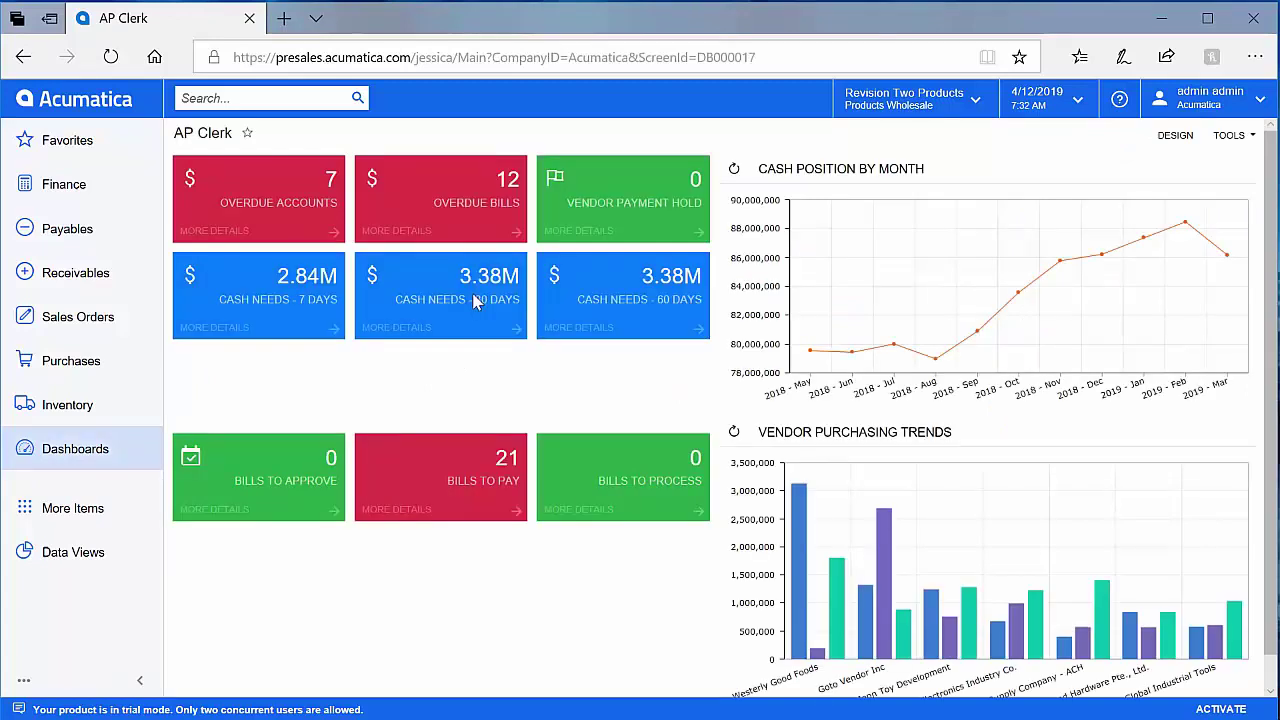
Step: Drill down from the Bills to Pay widget to the vendor bill details and inspect bill 001754
left_click(504, 483)
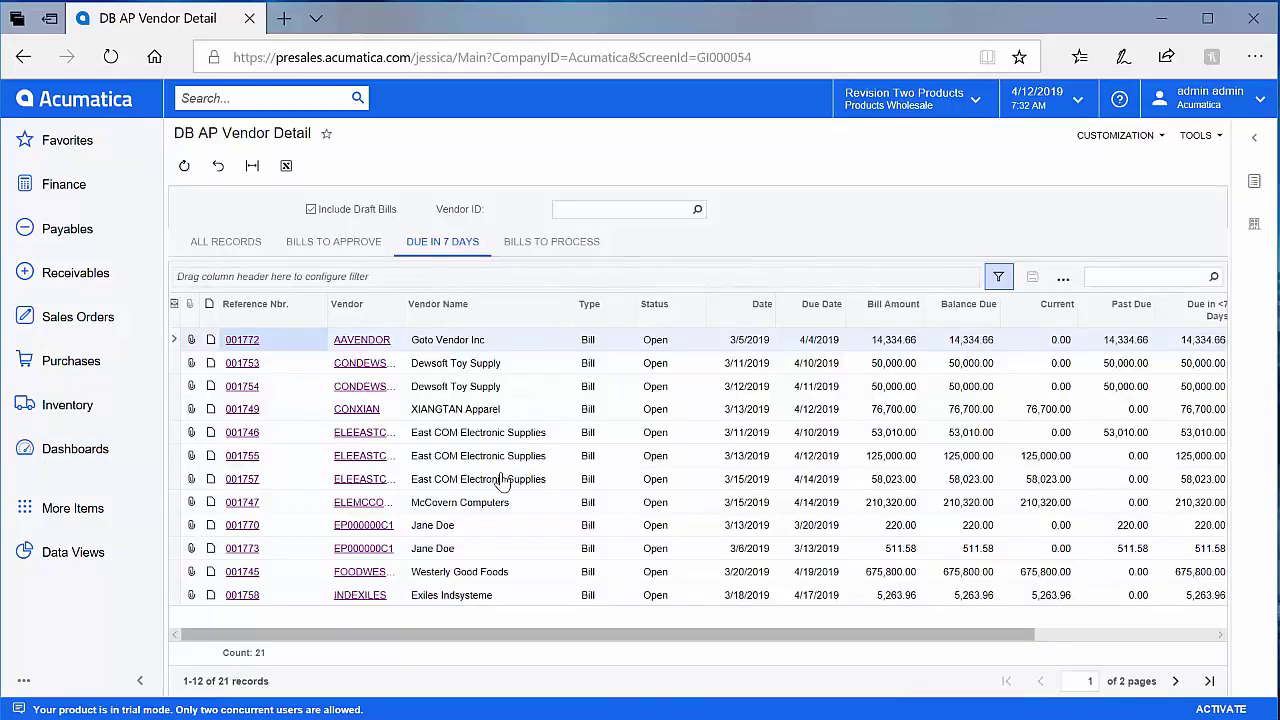
left_click(247, 392)
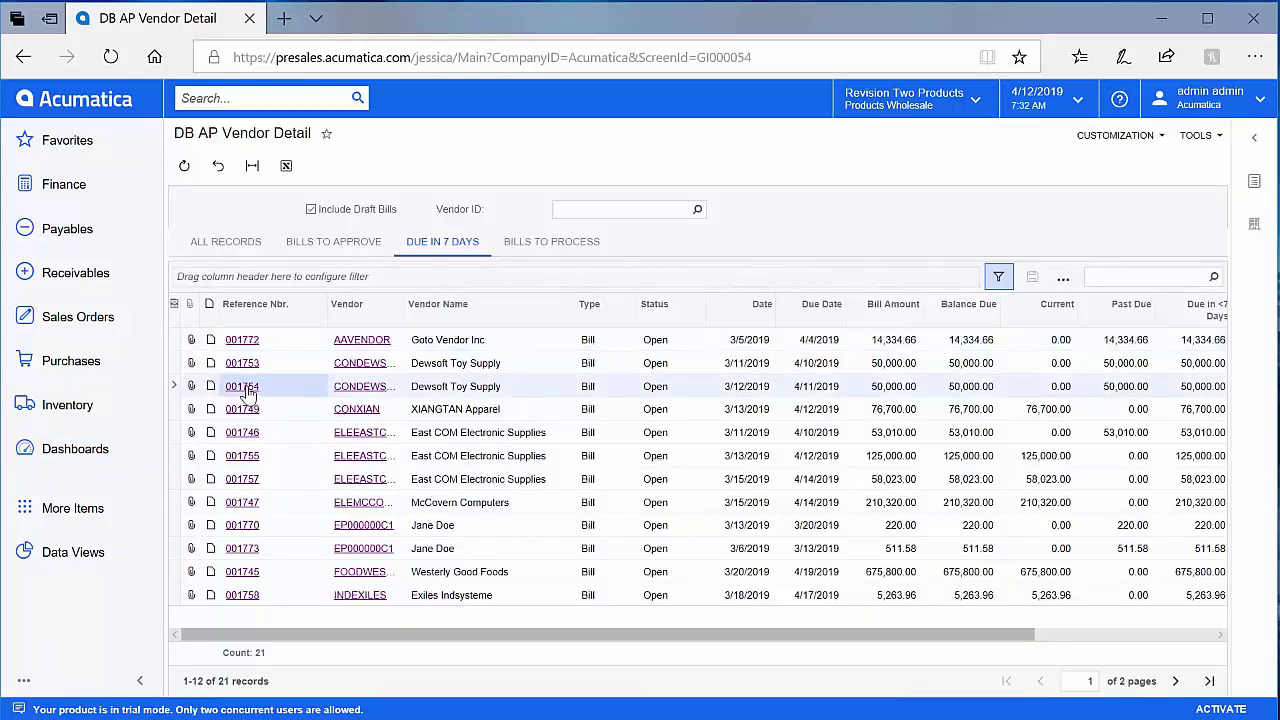
left_click(242, 387)
left_click(636, 126)
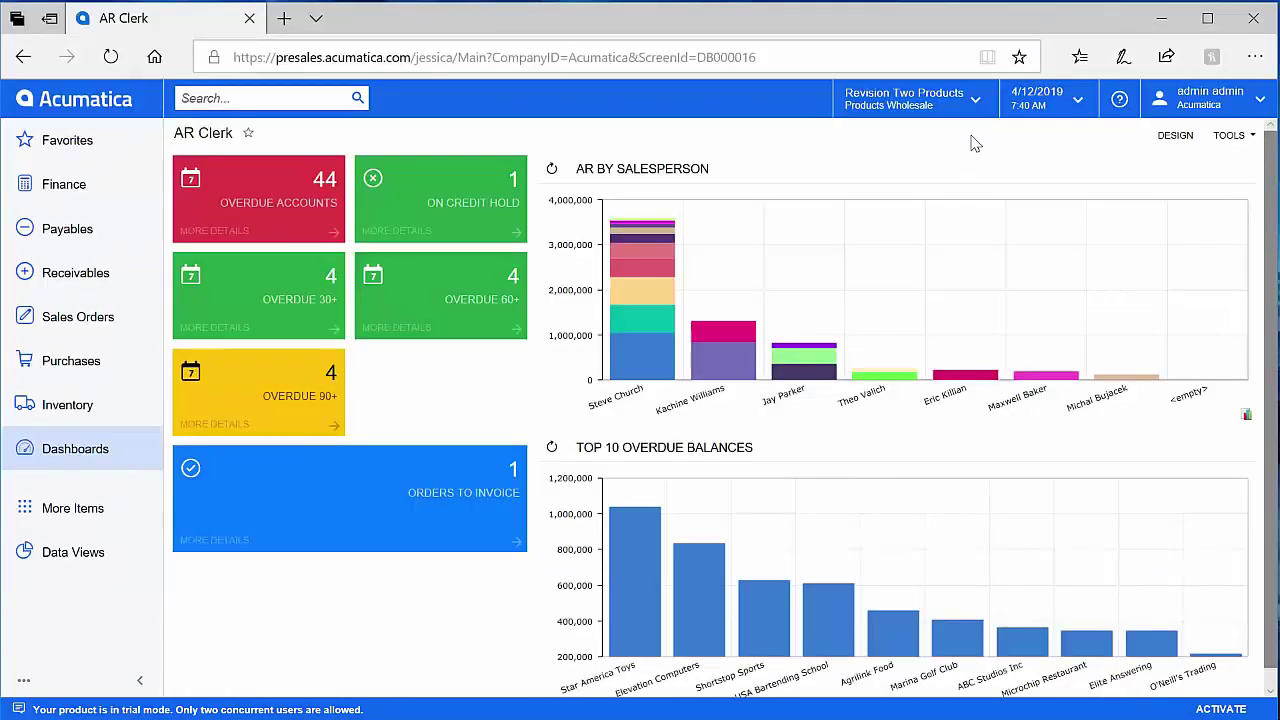
Step: In the AR Clerk dashboard's design mode, swap the On Credit Hold and Overdue Accounts widgets and slightly shorten the AR By Salesperson chart
left_click(1172, 138)
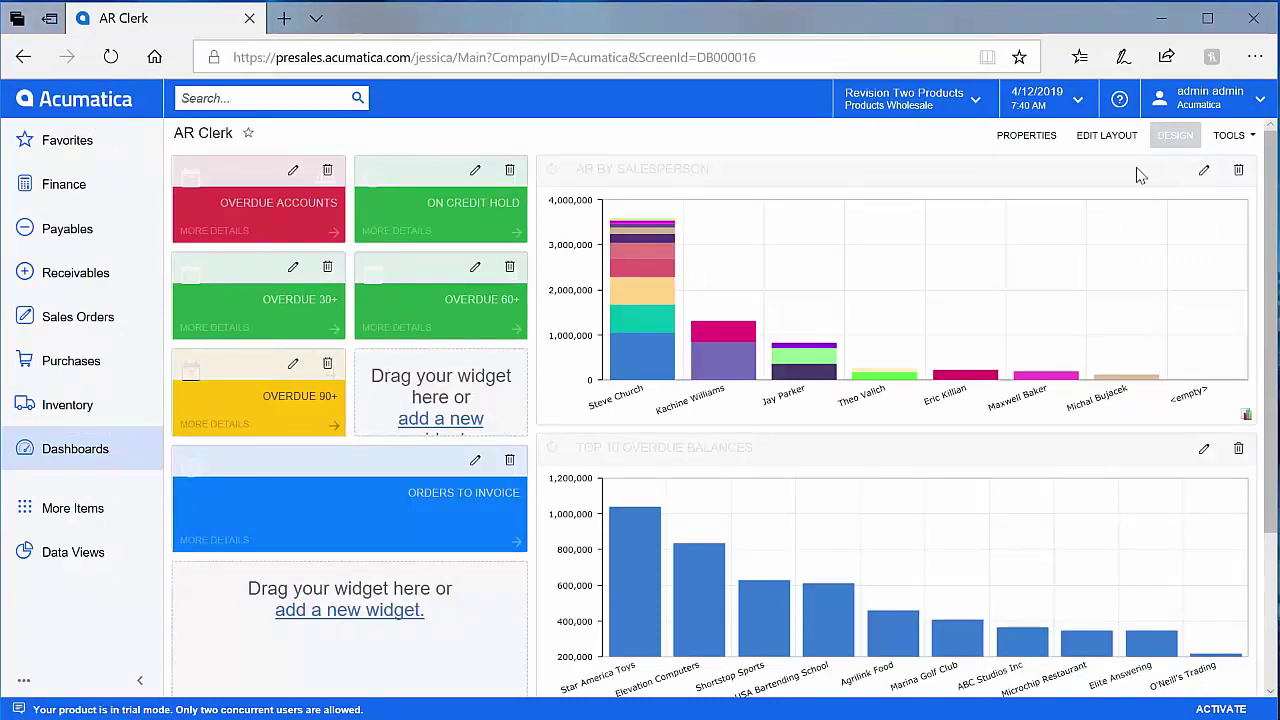
left_click_drag(410, 168, 201, 176)
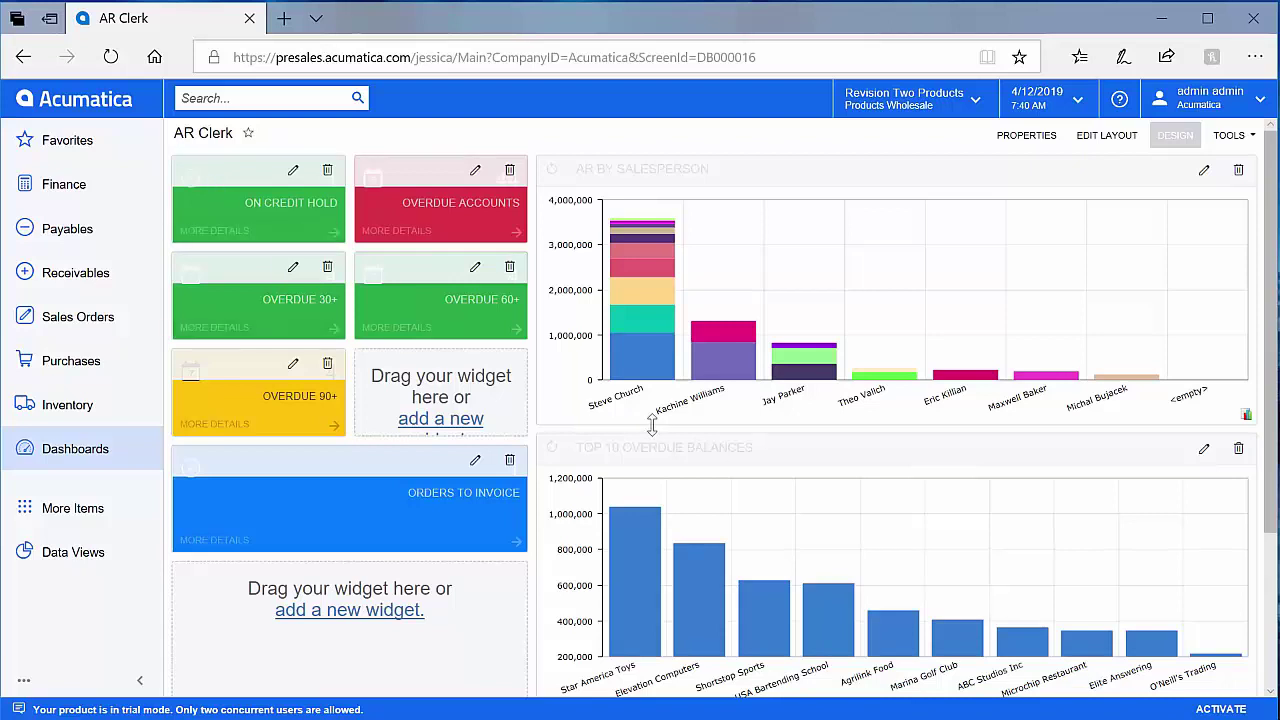
mouse_move(659, 425)
left_mouse_down()
mouse_move(671, 320)
mouse_move(666, 414)
left_mouse_up()
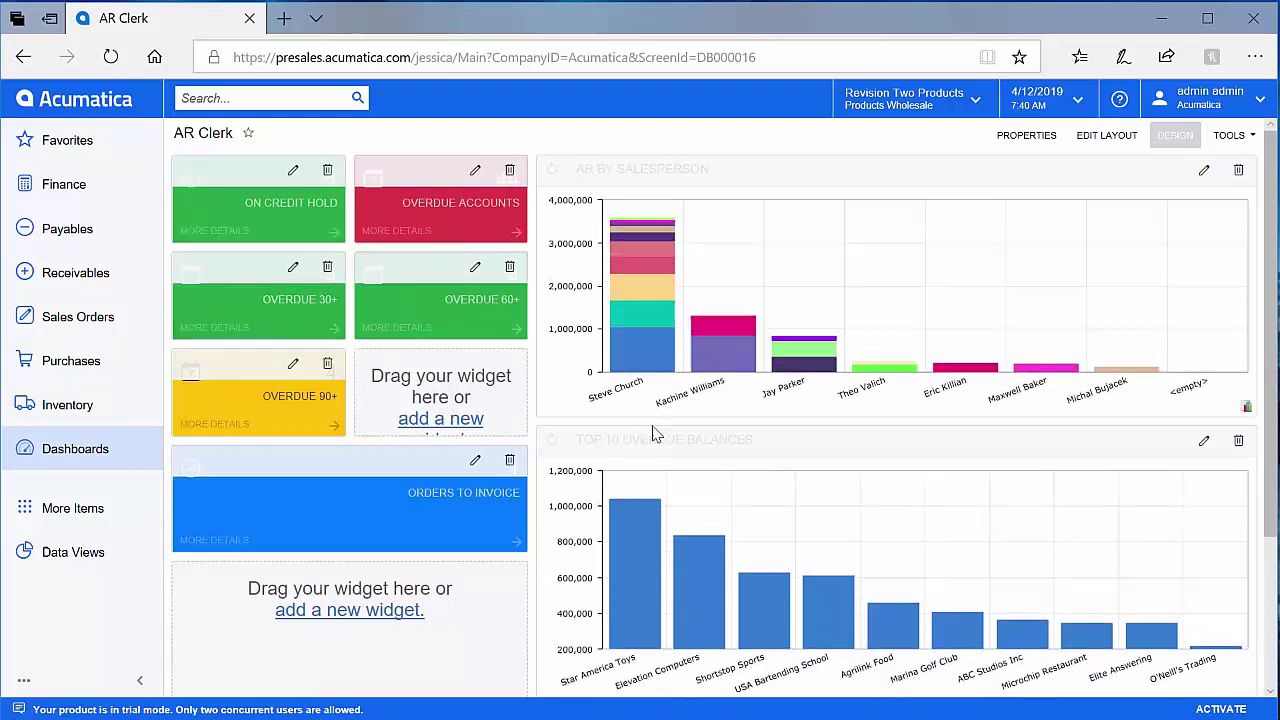
Step: Delete the Orders to Invoice widget from the AR Clerk dashboard
left_click(512, 464)
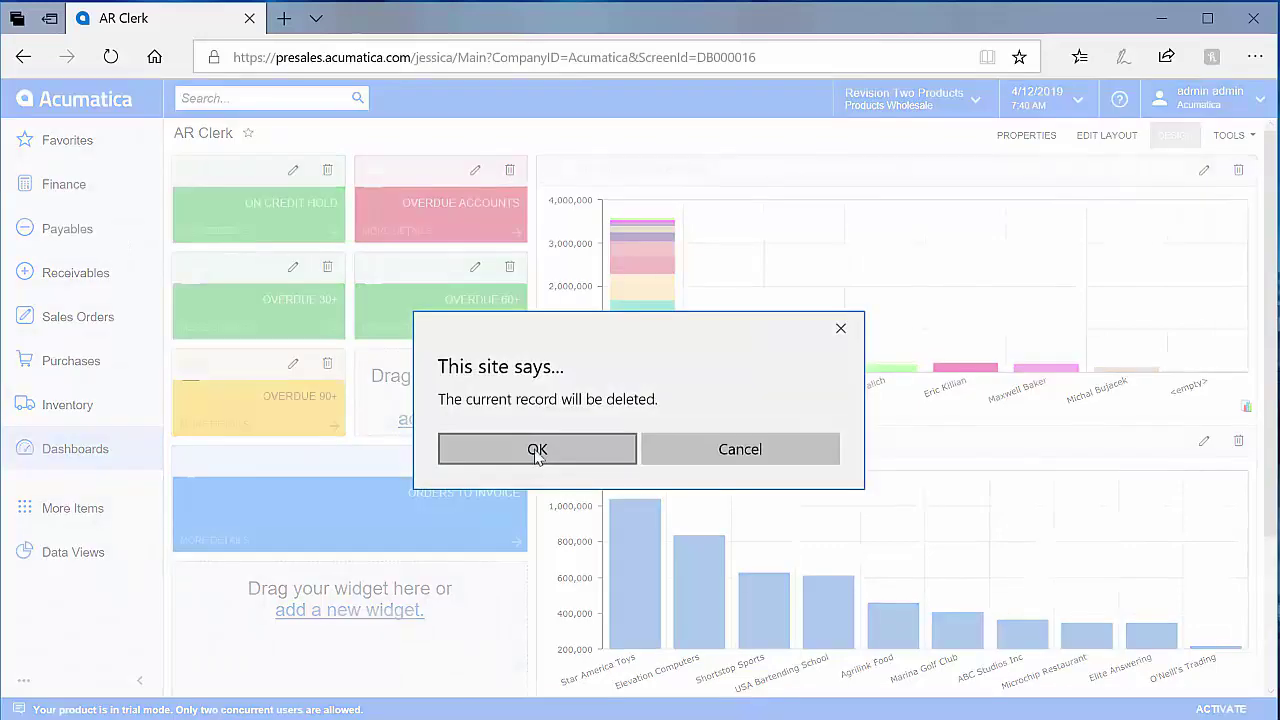
left_click(512, 458)
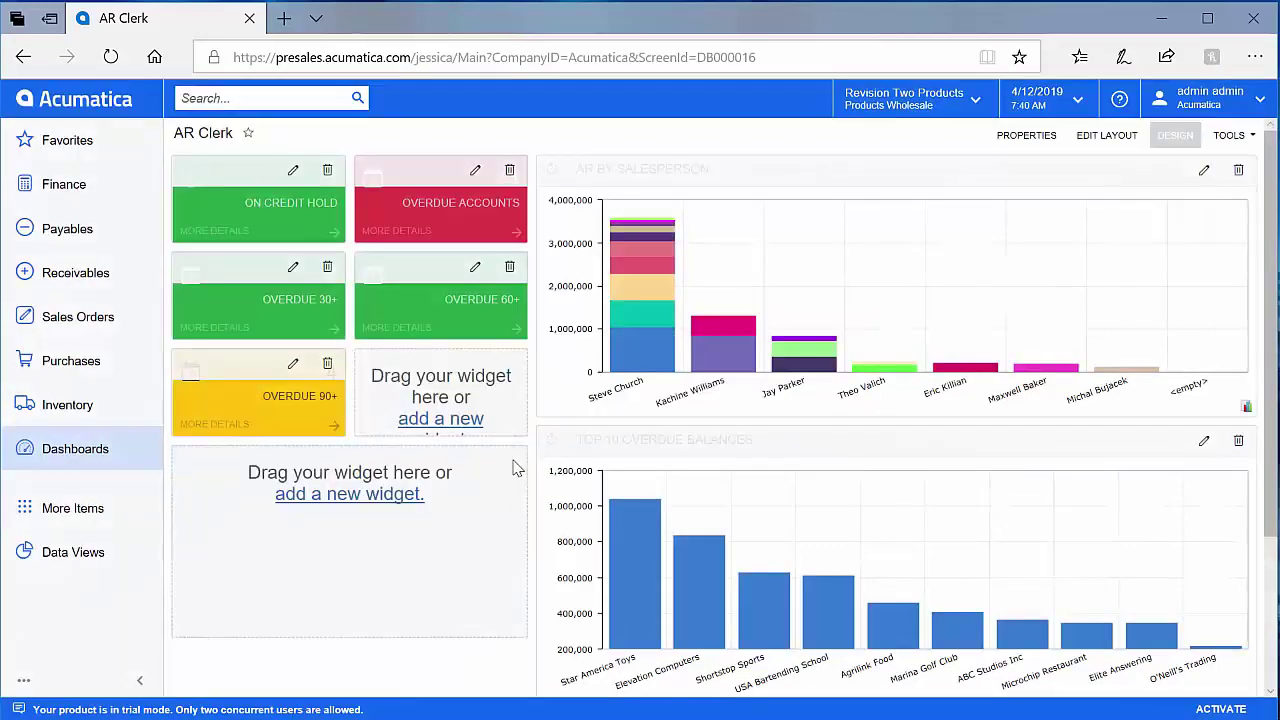
Step: Review the widget types available for the empty dashboard area, from Chart to Wiki Page, without adding one
left_click(390, 495)
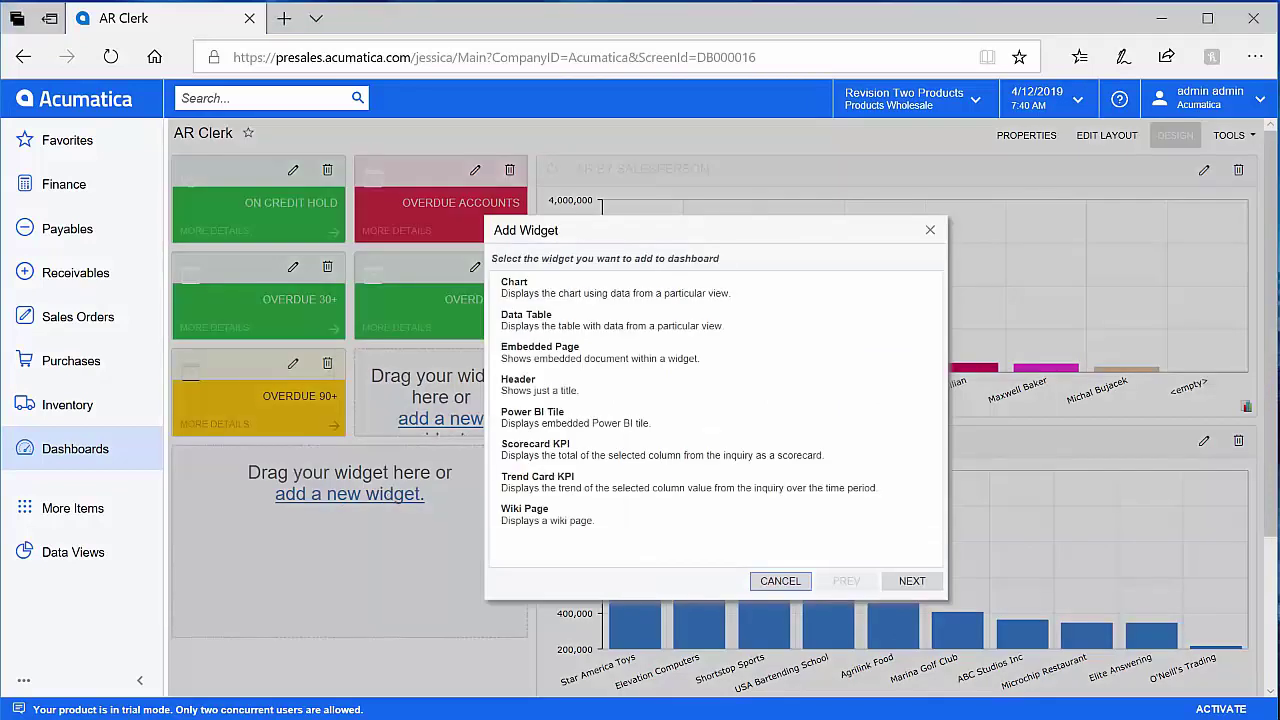
left_click(900, 292)
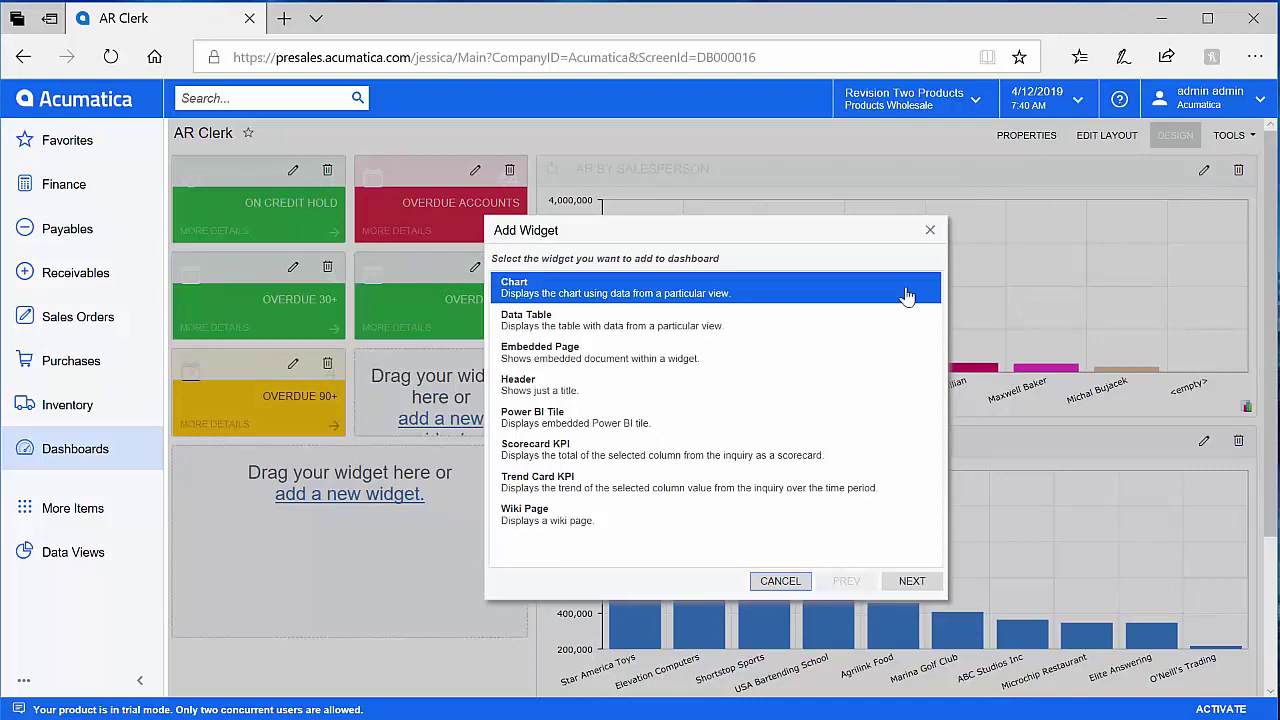
left_click(889, 330)
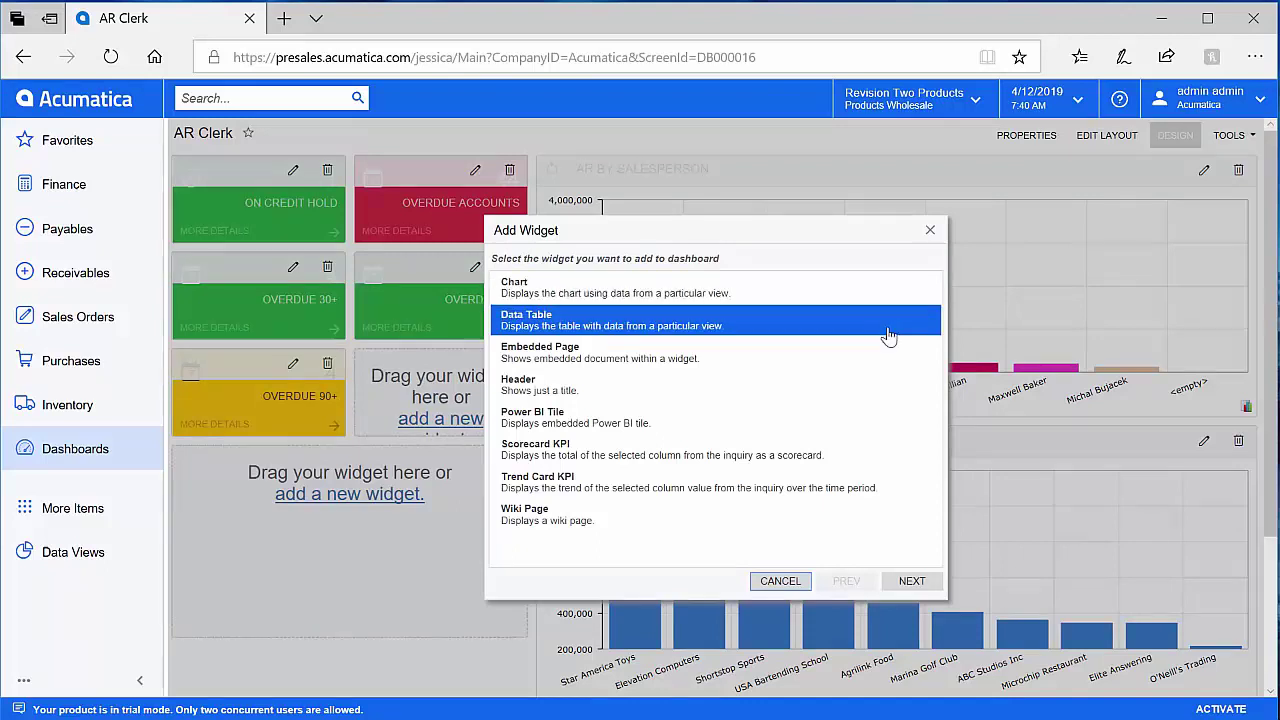
left_click(889, 360)
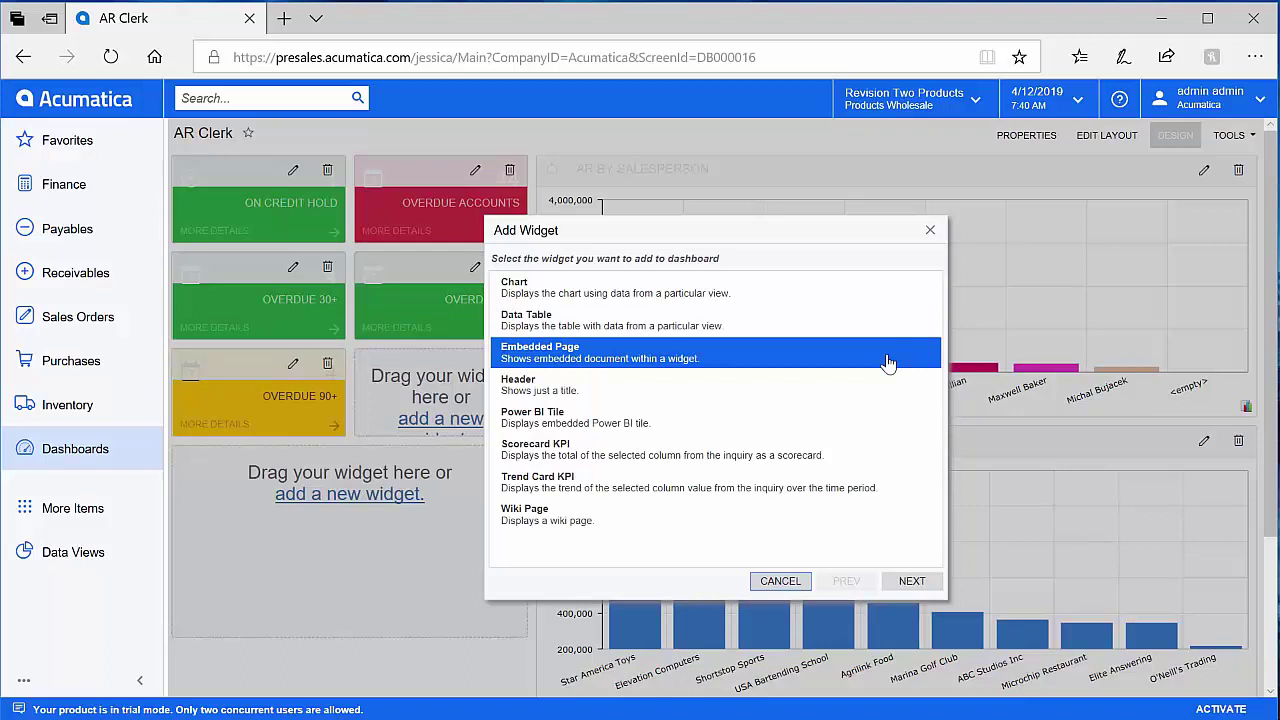
left_click(886, 388)
left_click(886, 421)
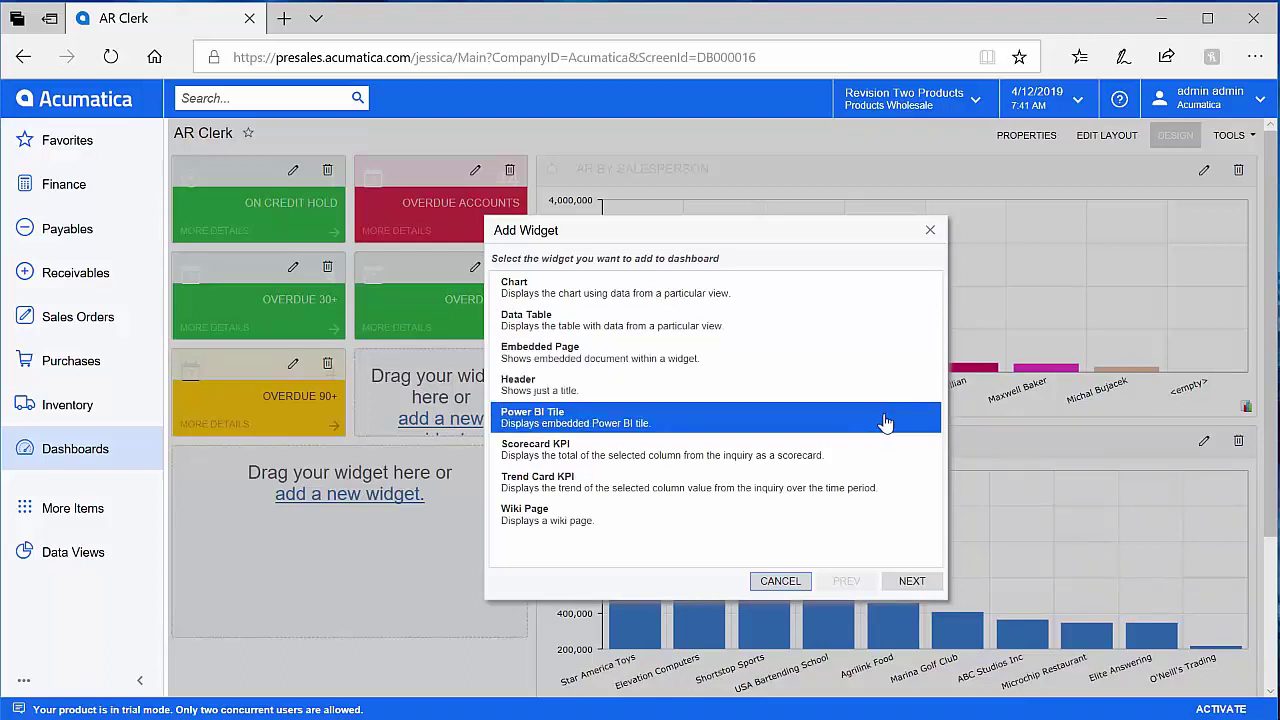
left_click(881, 455)
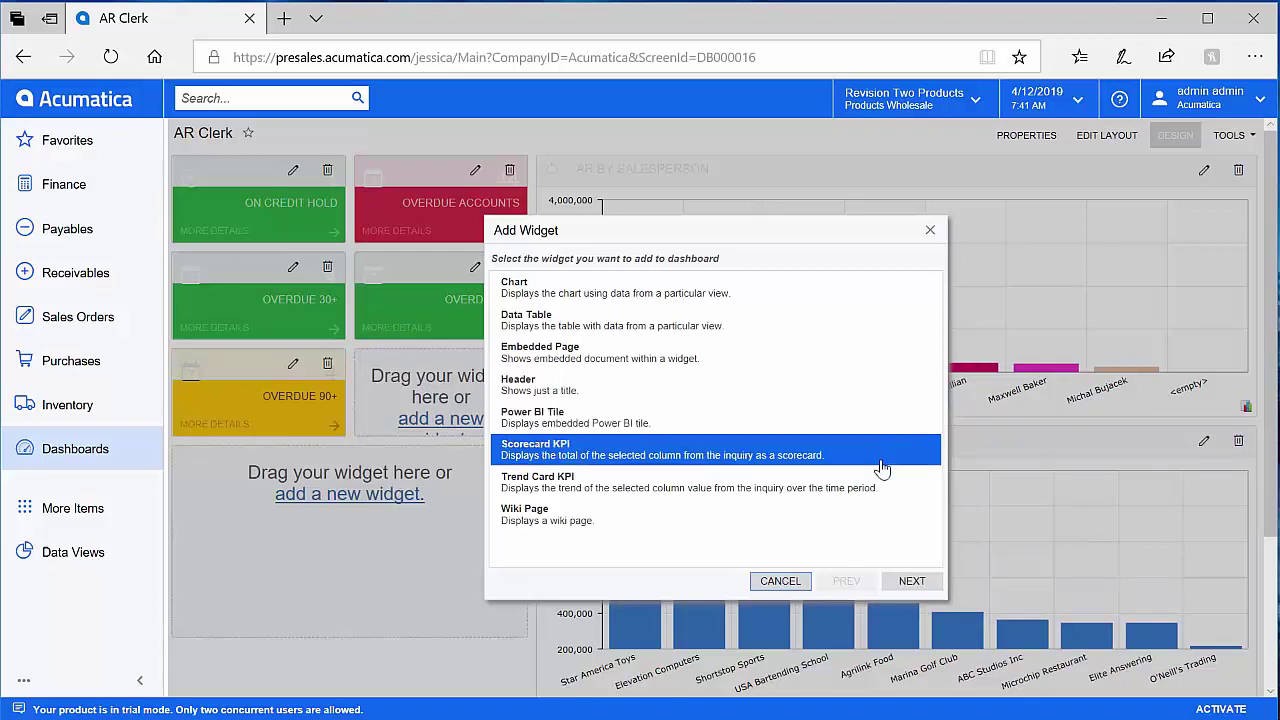
left_click(874, 488)
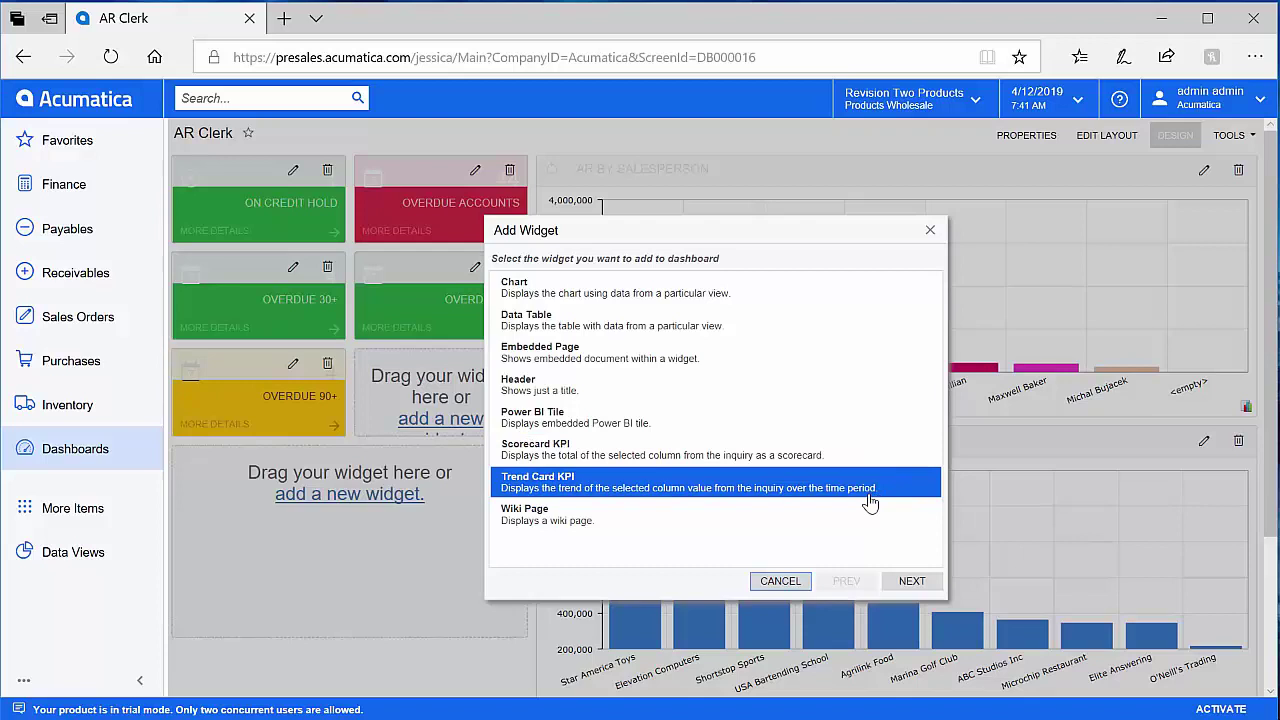
left_click(868, 514)
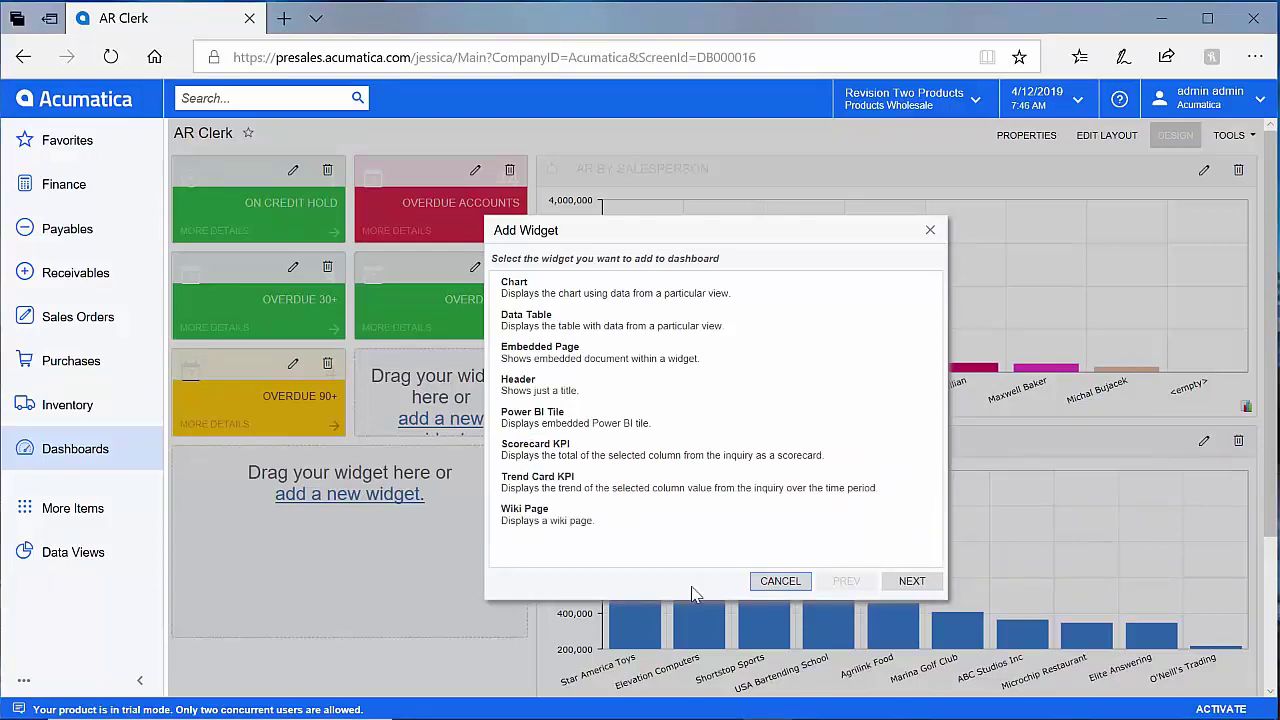
left_click(778, 583)
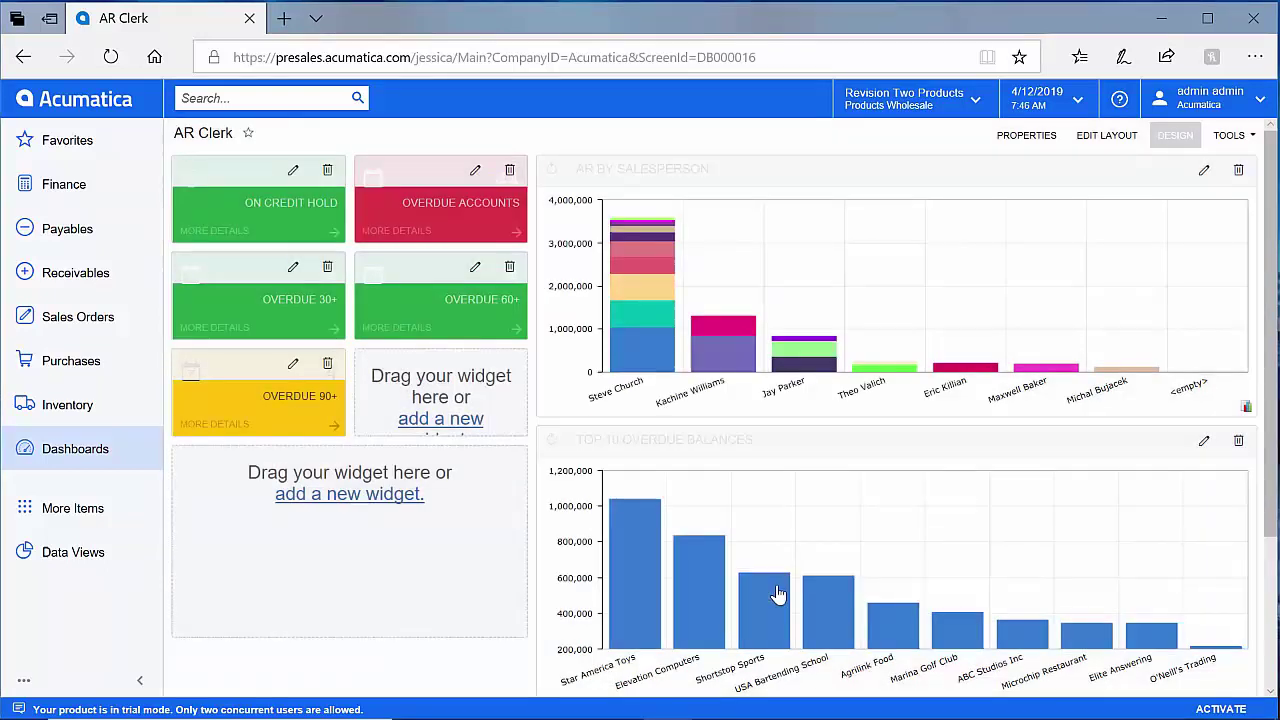
Step: Set the maximum number of values shown to 5 for both categories and series in the Top 10 Overdue Balances chart
left_click(1206, 445)
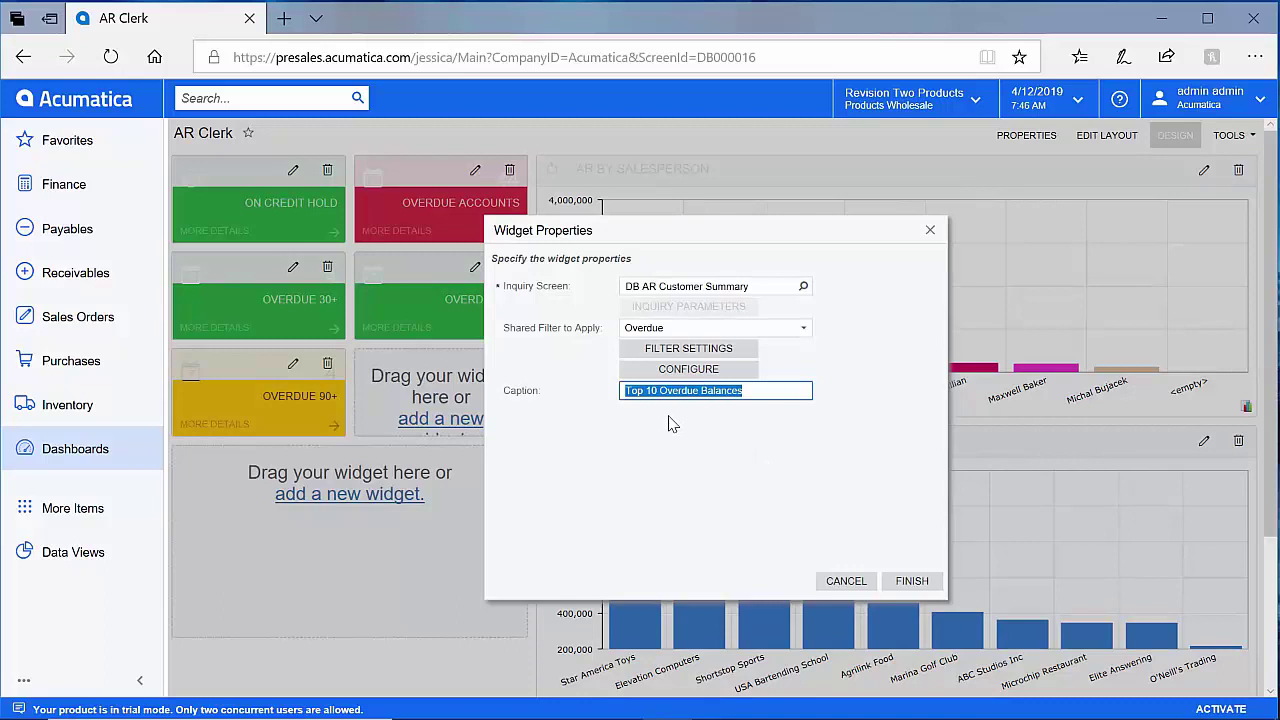
left_click(680, 378)
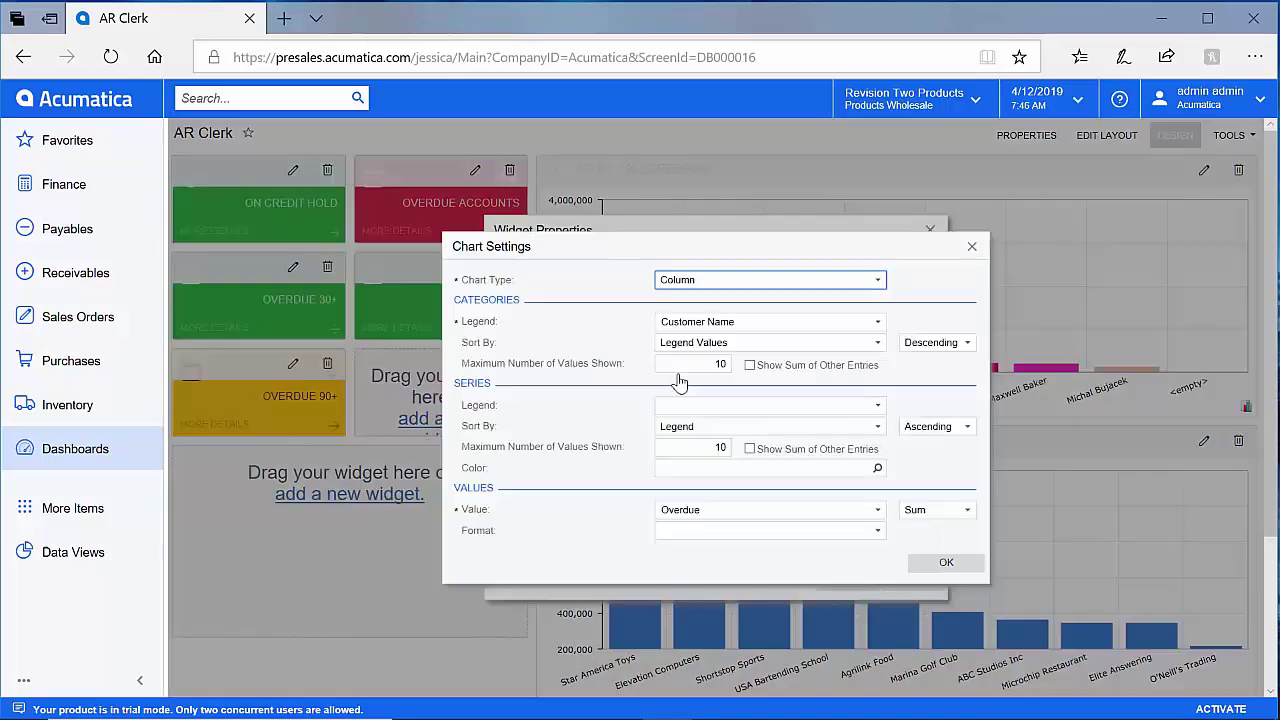
left_click(700, 363)
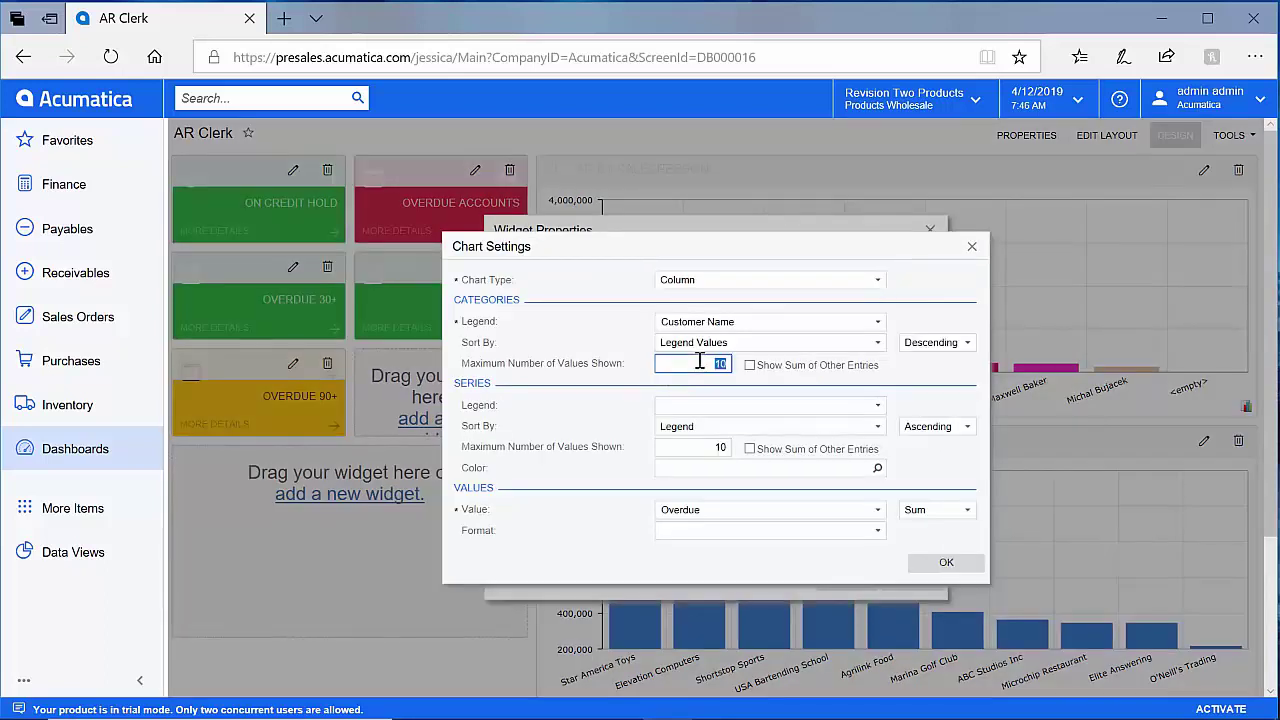
type("5")
left_click(722, 449)
type("5")
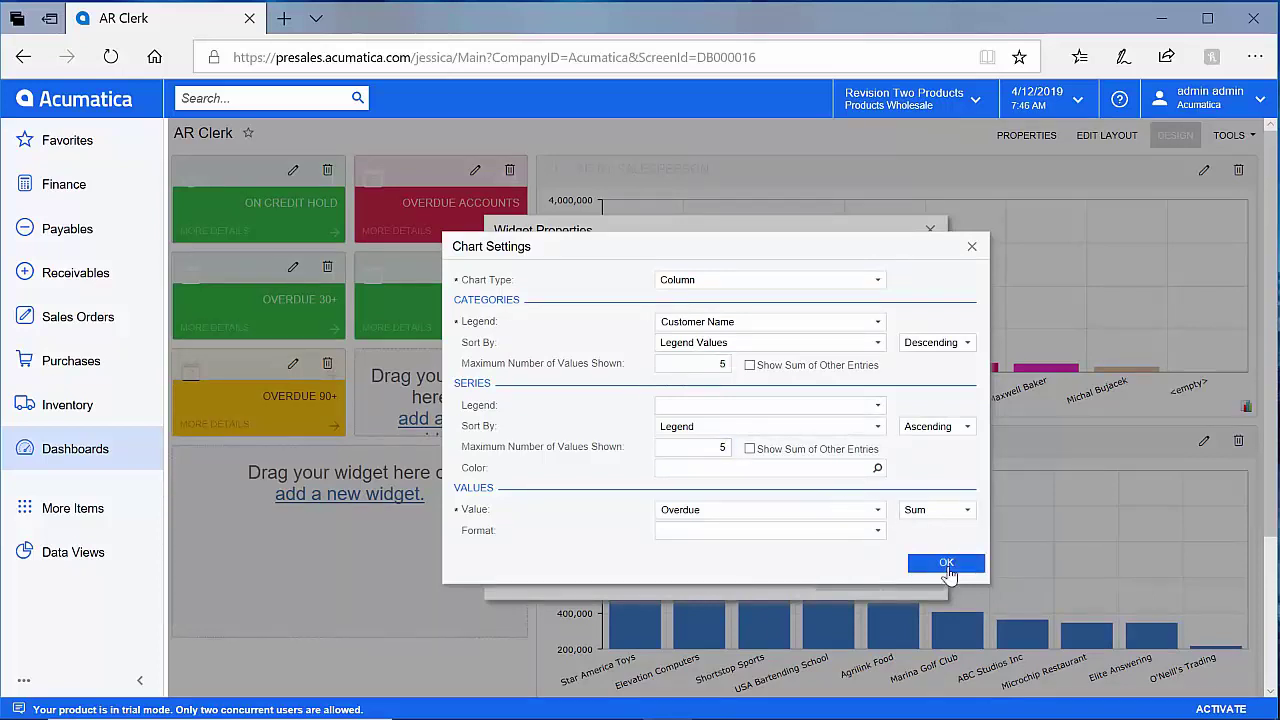
left_click(944, 563)
Step: Change the overdue balances chart's caption to "Top 5 Overdue Balances", save the widget and leave design mode
left_click(671, 393)
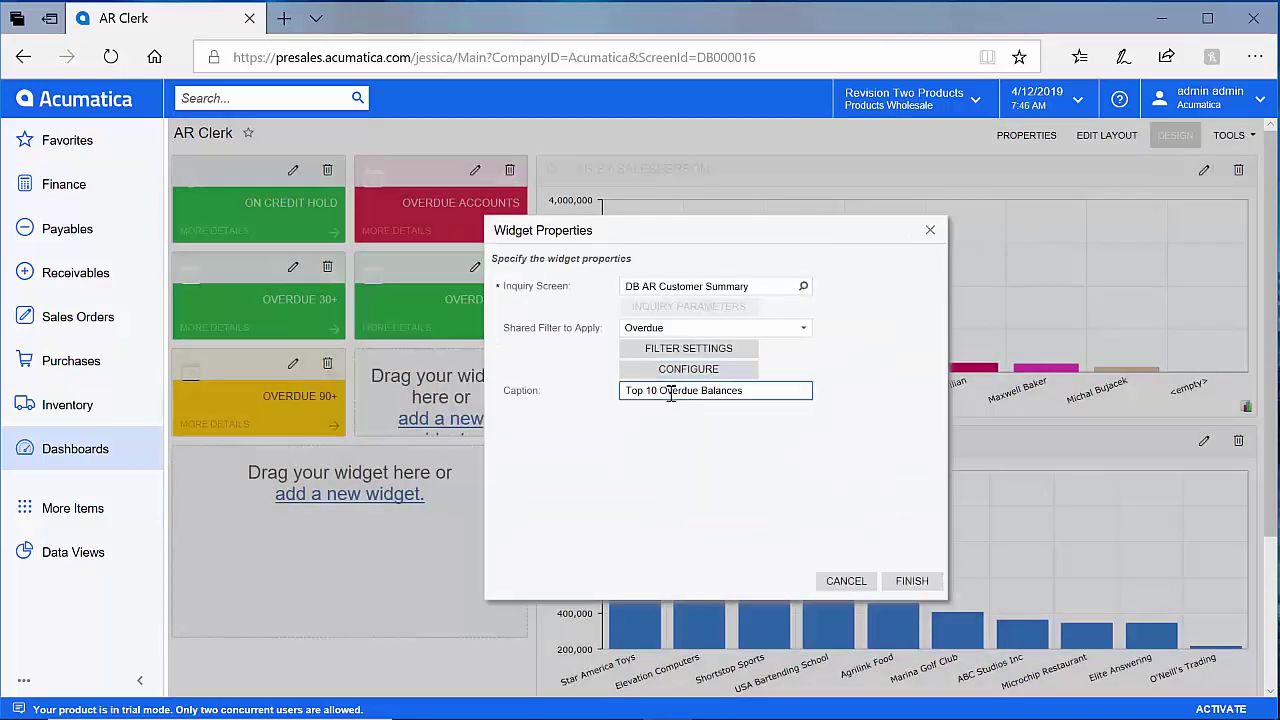
key("BackSpace")
key("BackSpace")
key("BackSpace")
type("5")
left_click(912, 590)
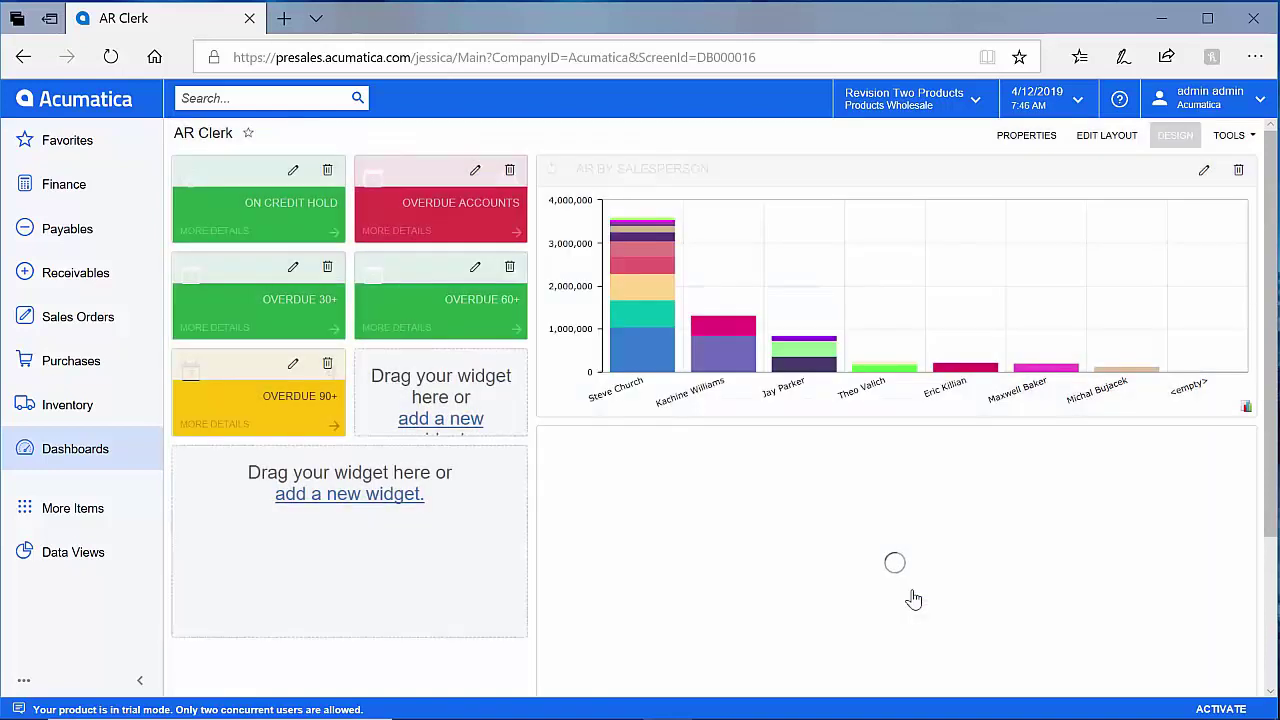
left_click(1177, 136)
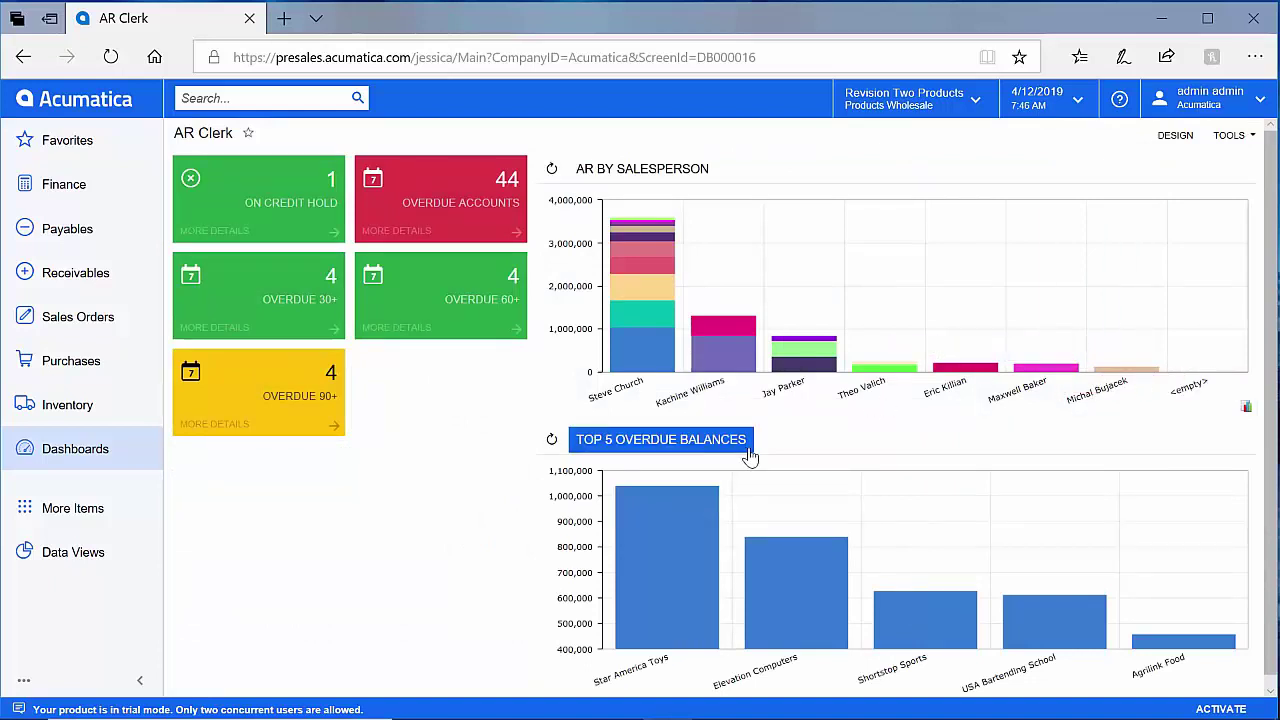
Step: Examine the AR By Salesperson chart's shared filter and filter settings, and open the On Credit Hold widget's properties
left_click(1163, 148)
left_click(1204, 170)
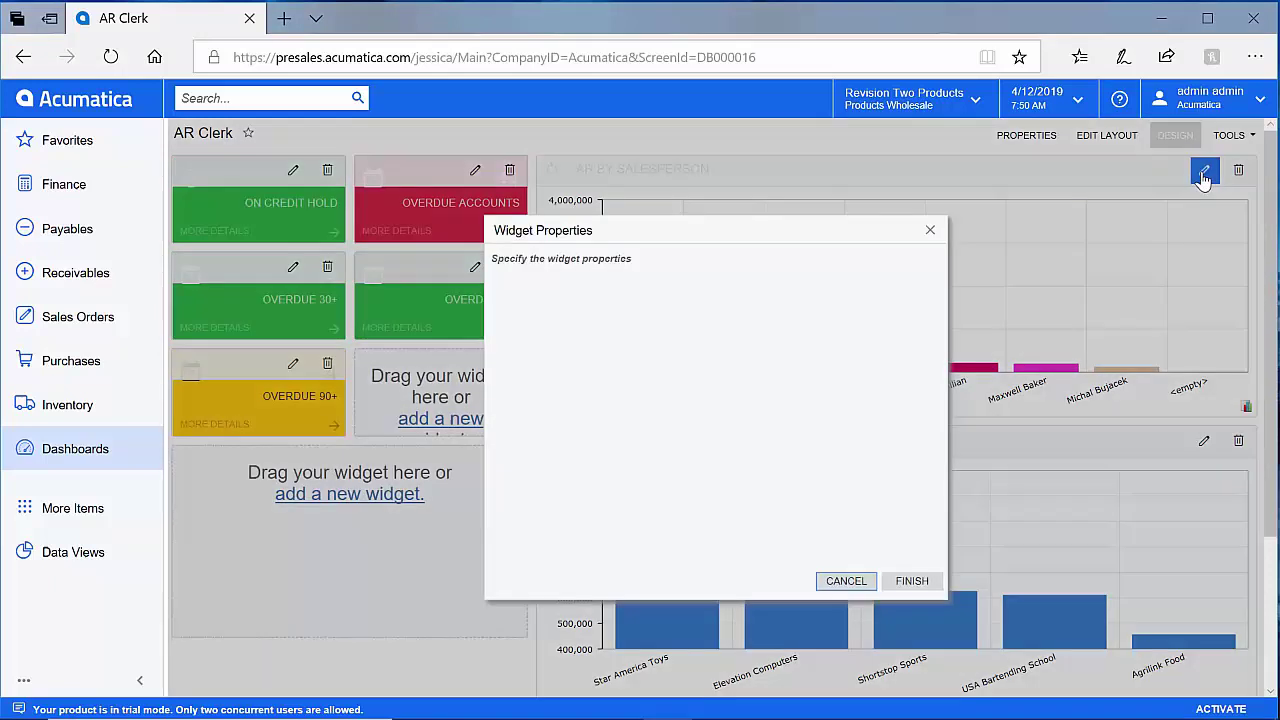
left_click(790, 326)
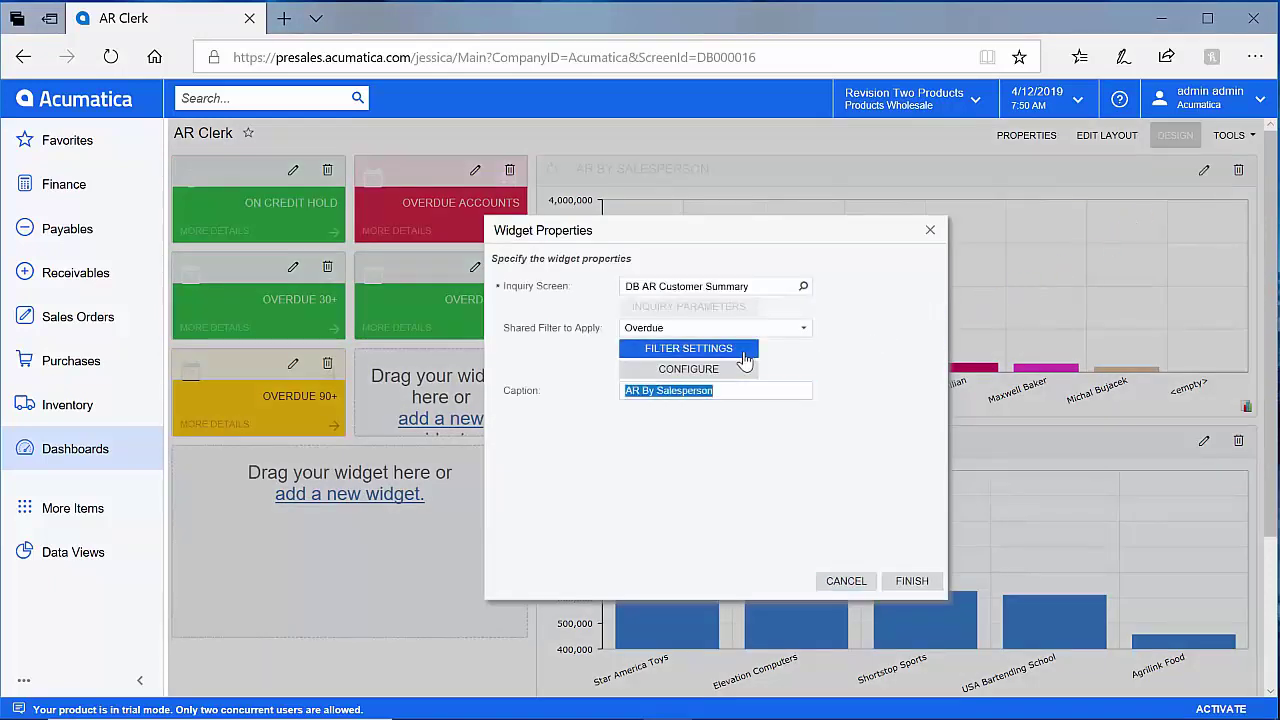
left_click(746, 358)
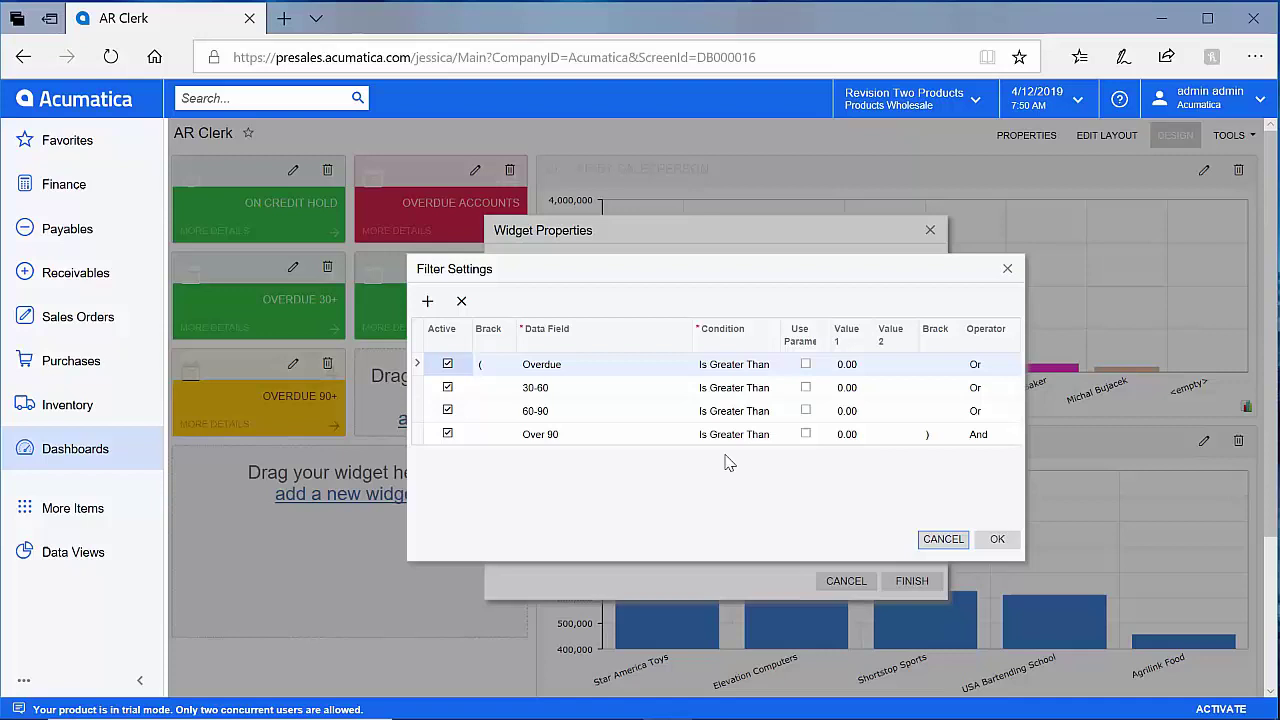
left_click(997, 539)
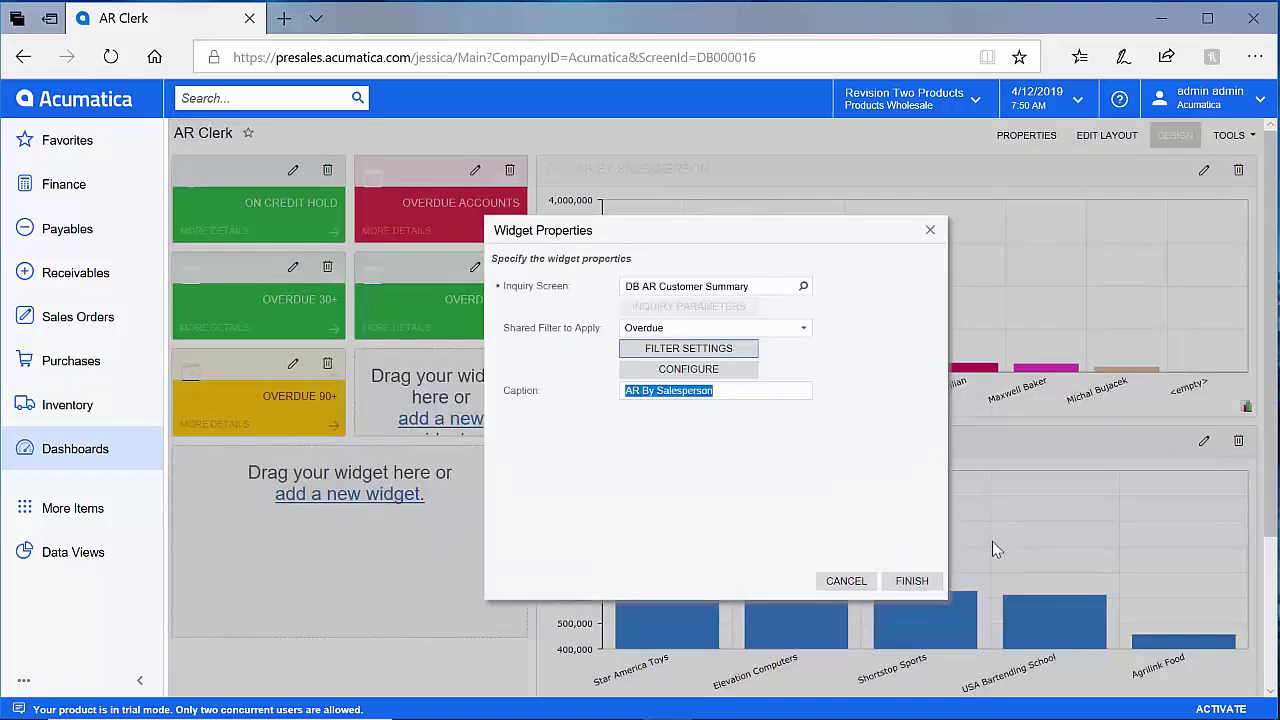
left_click(922, 578)
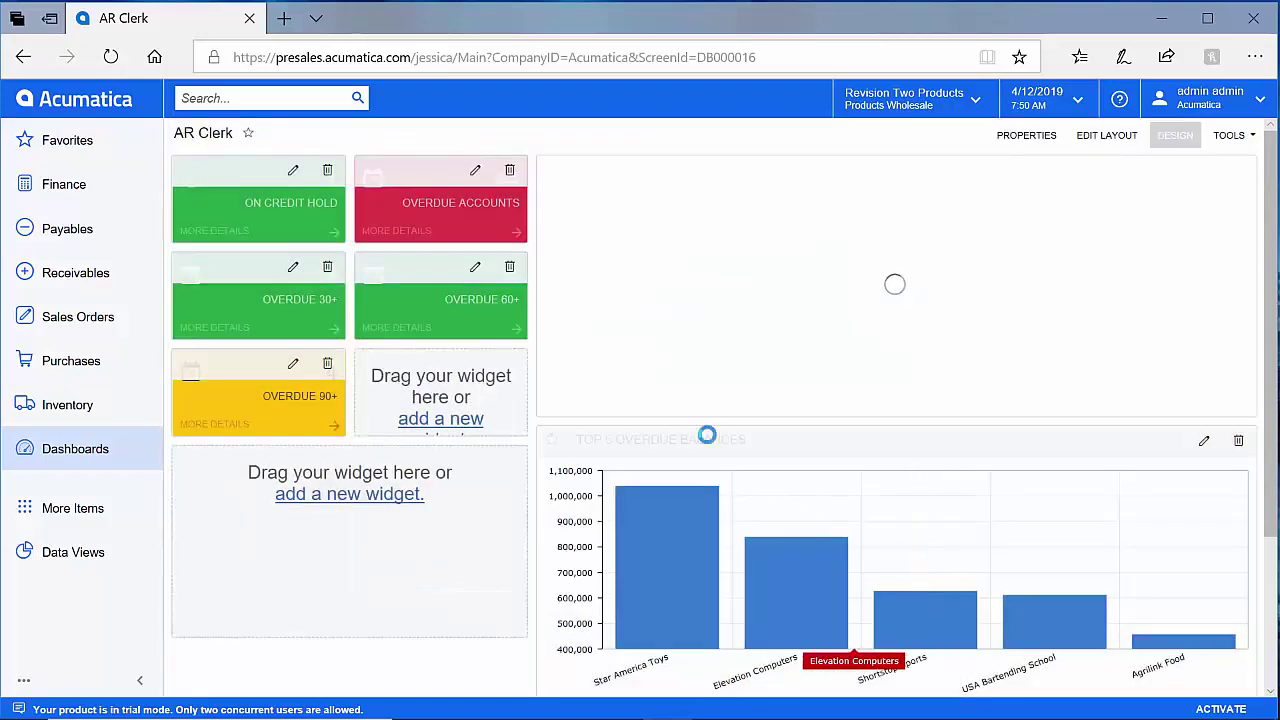
left_click(294, 172)
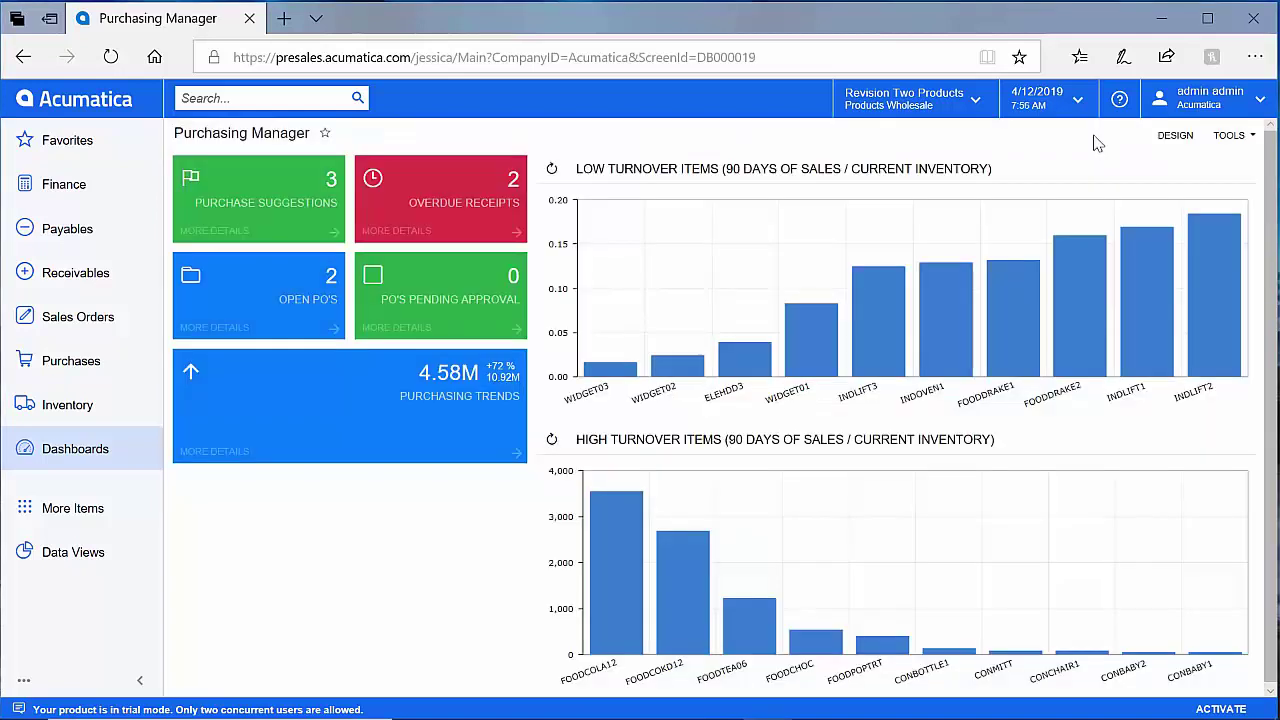
Step: Examine the Purchasing Trends widget's properties, including its period and trend colors, in the Purchasing Manager dashboard's design mode
left_click(1170, 140)
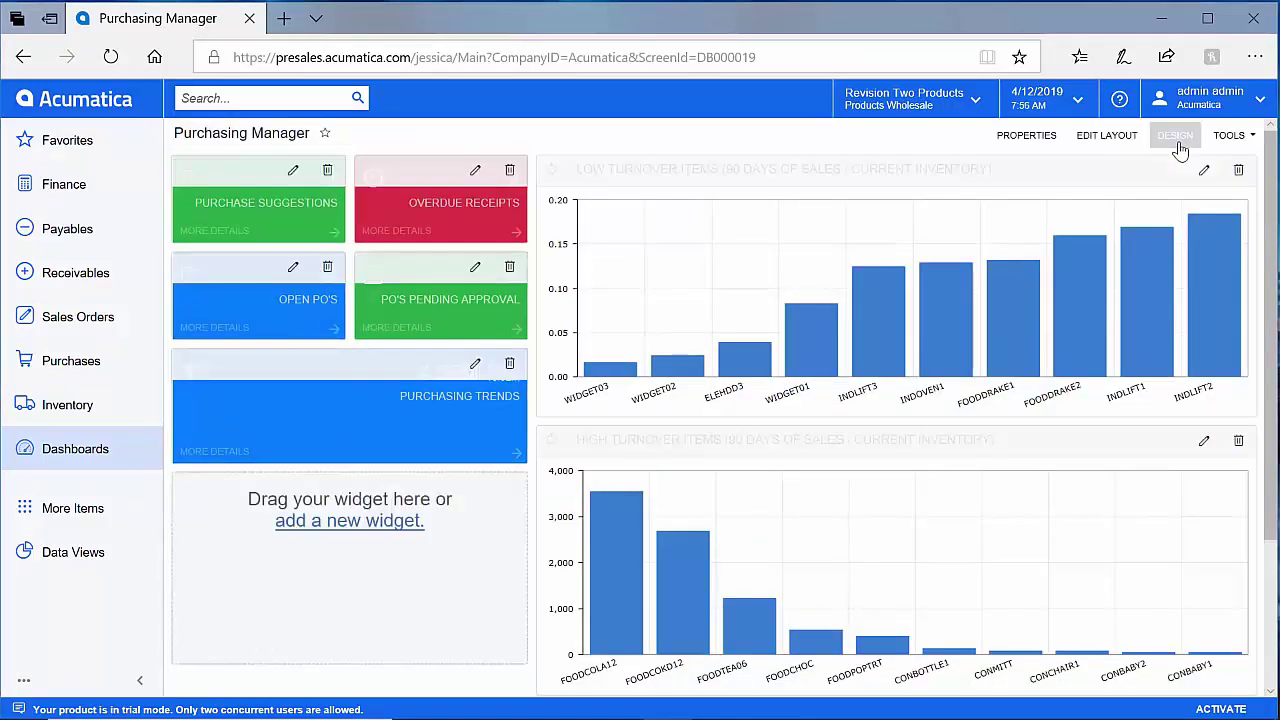
left_click(476, 366)
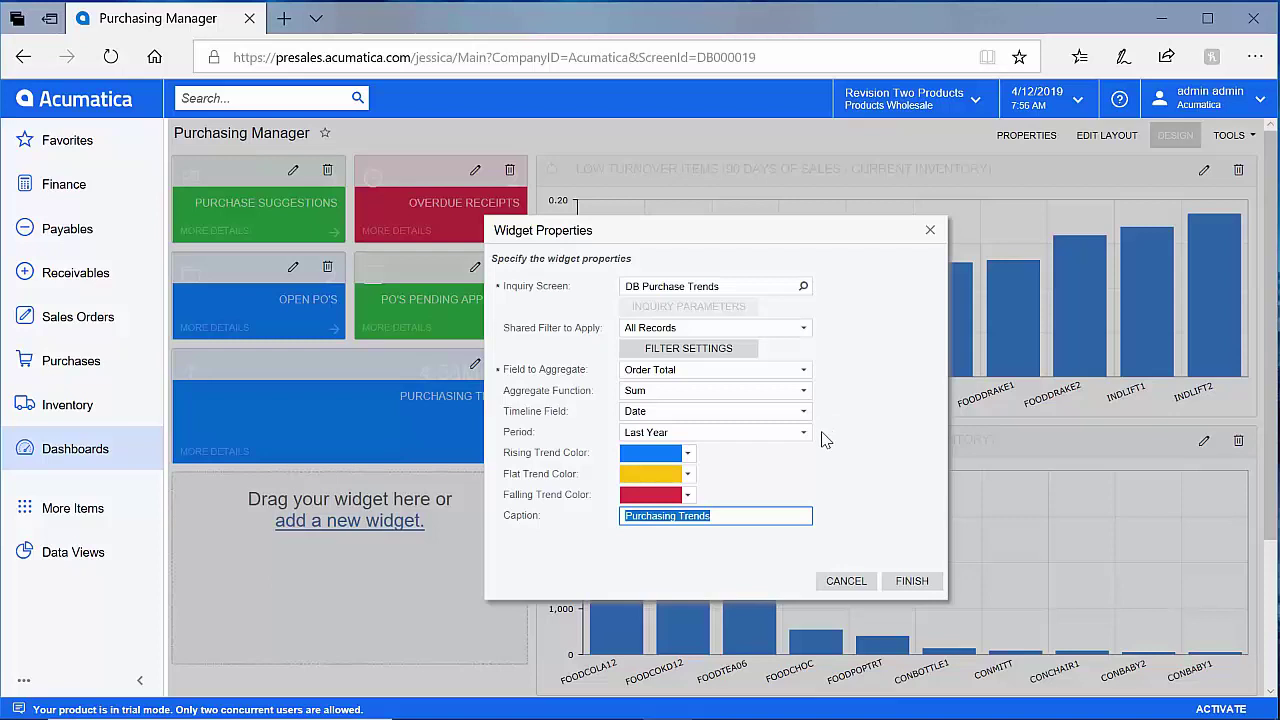
left_click(910, 581)
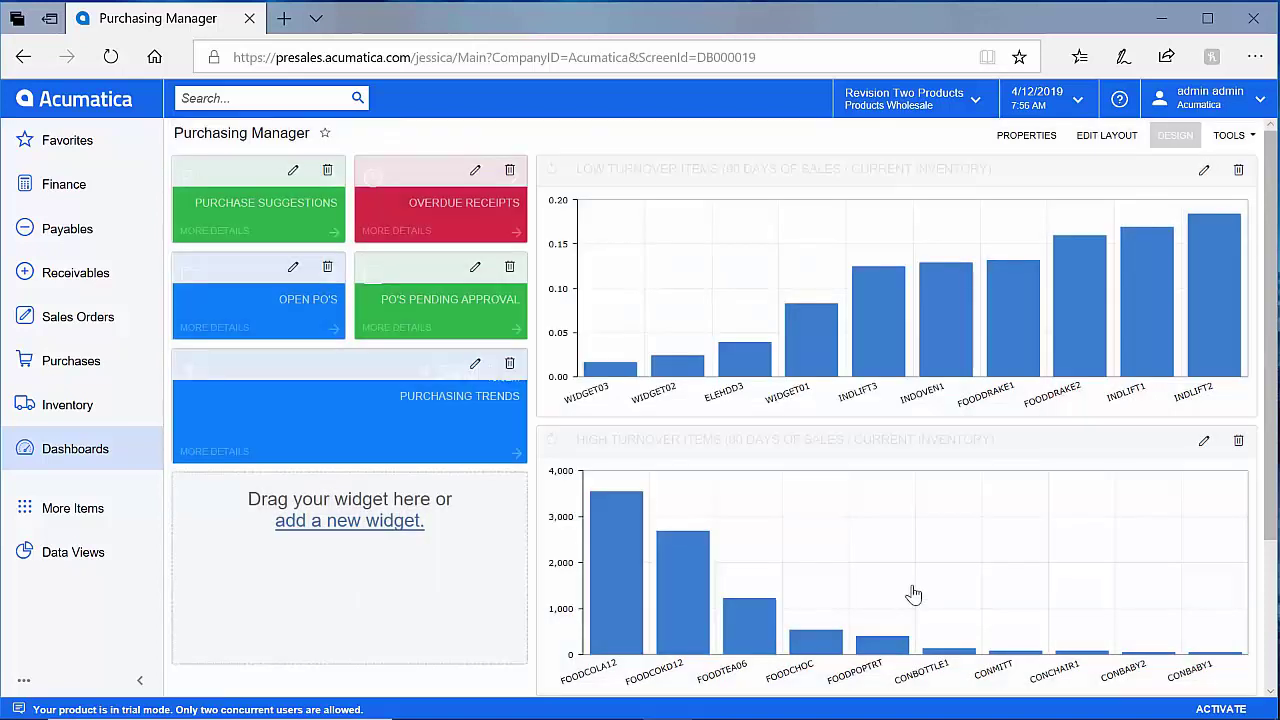